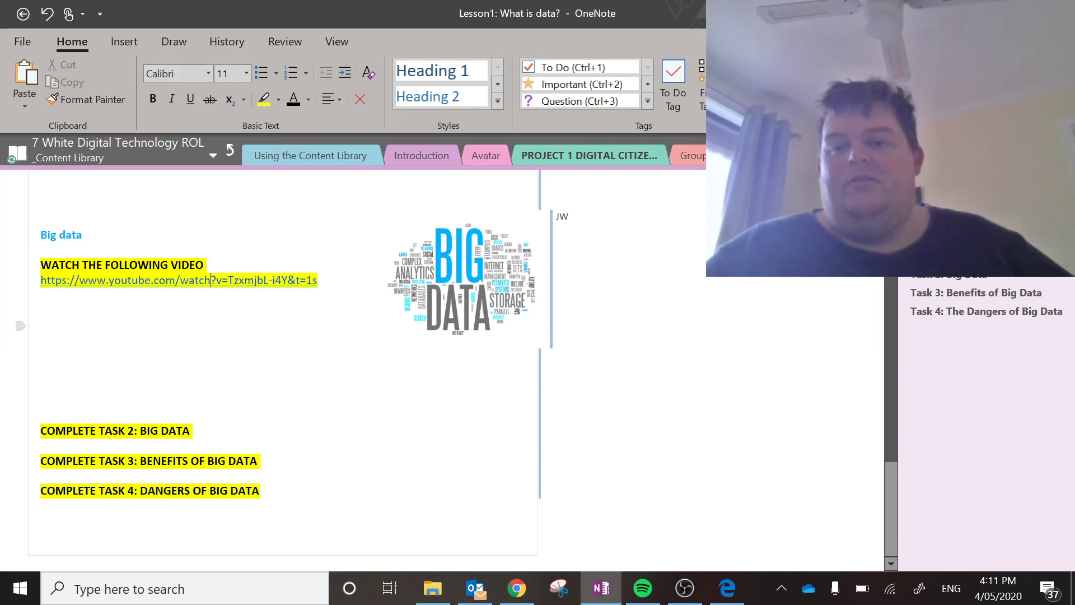
# Step: Switch from the Big data lesson page to 'Task 2: Big Data' with its number-matching table
pyautogui.click(952, 278)
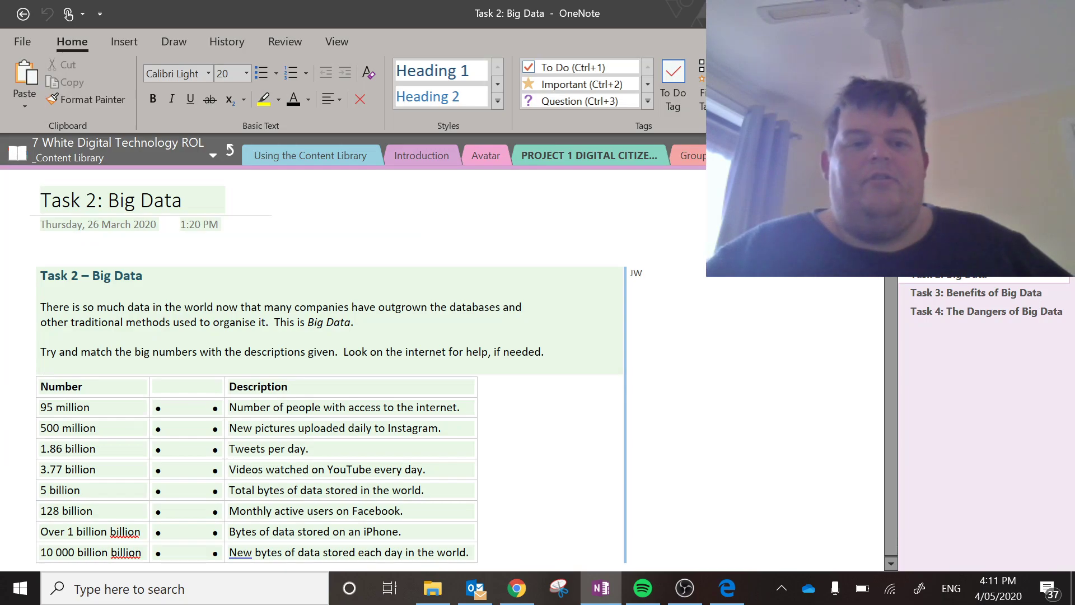
pyautogui.scroll(-1, 336, 378)
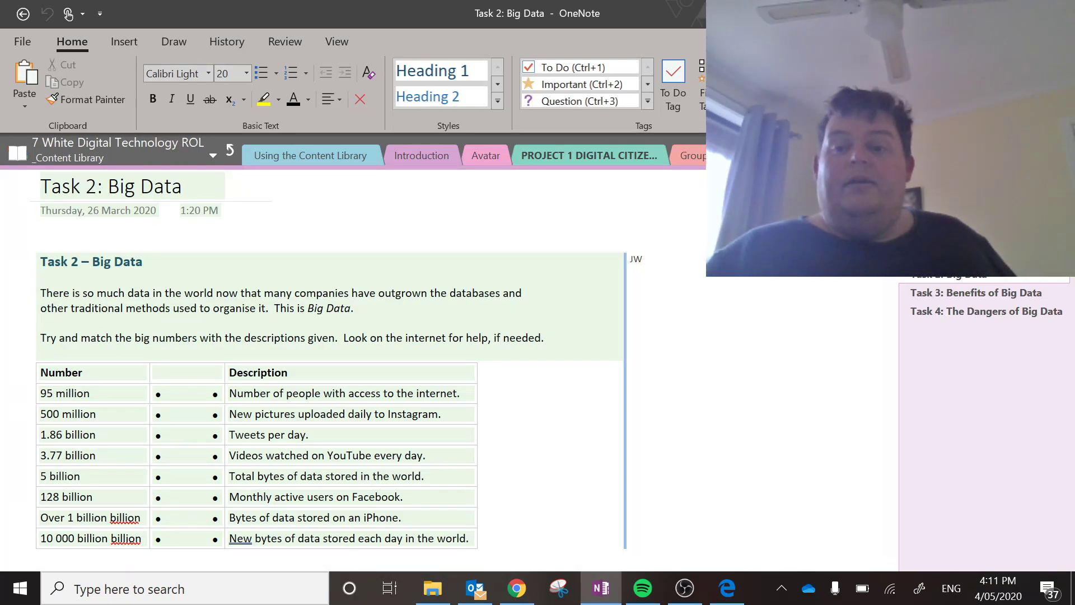
# Step: Switch to 'Task 3: Benefits of Big Data', showing benefit speech bubbles and an empty table
pyautogui.click(1007, 294)
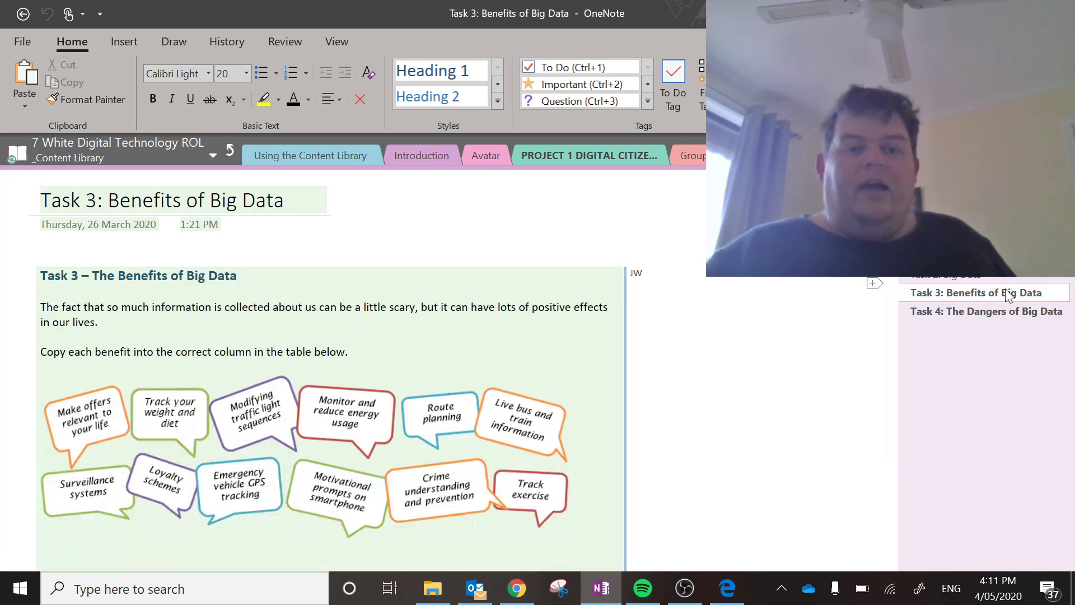
pyautogui.scroll(-1, 875, 299)
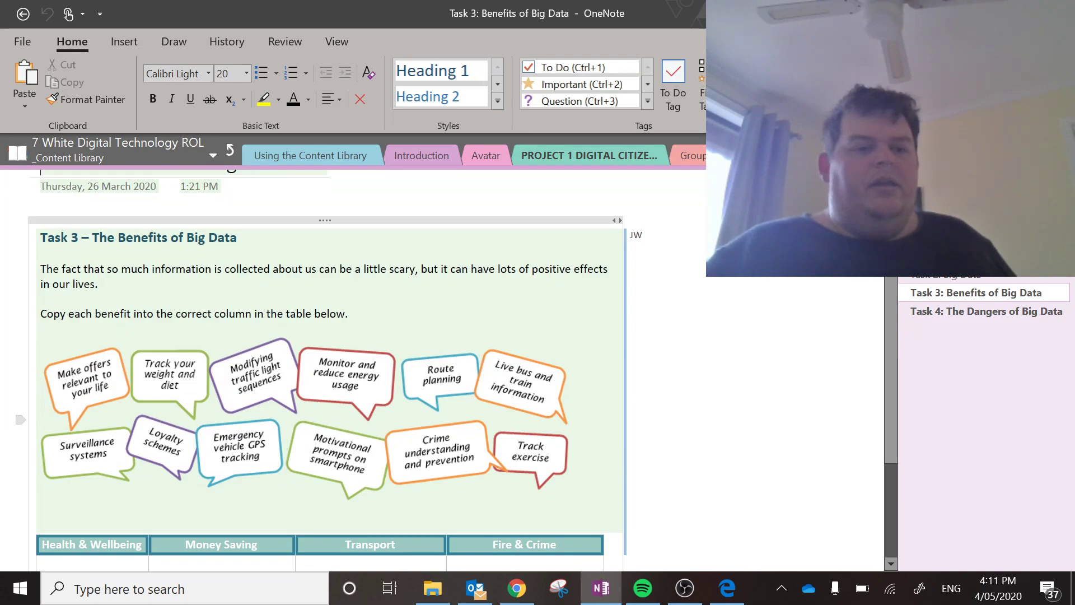
pyautogui.scroll(-3, 331, 370)
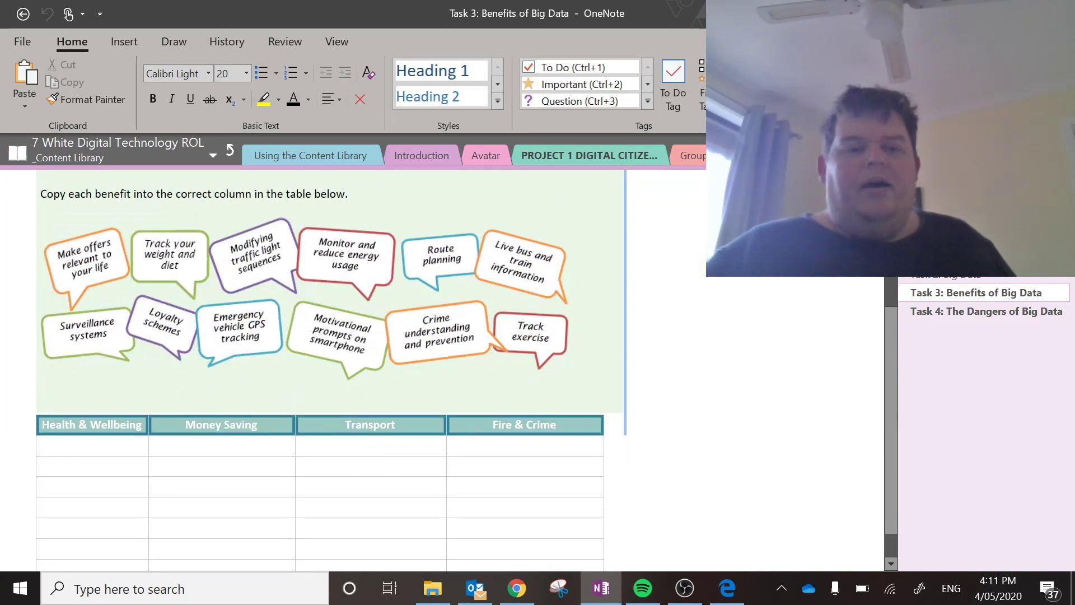
pyautogui.scroll(-1, 331, 370)
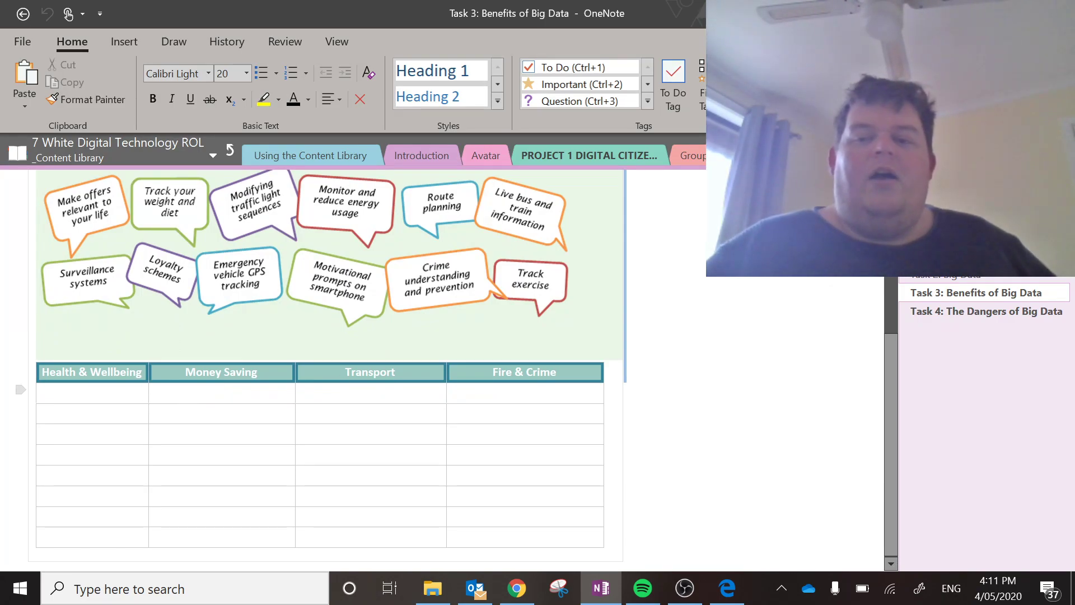
pyautogui.scroll(1, 331, 361)
pyautogui.scroll(2, 331, 361)
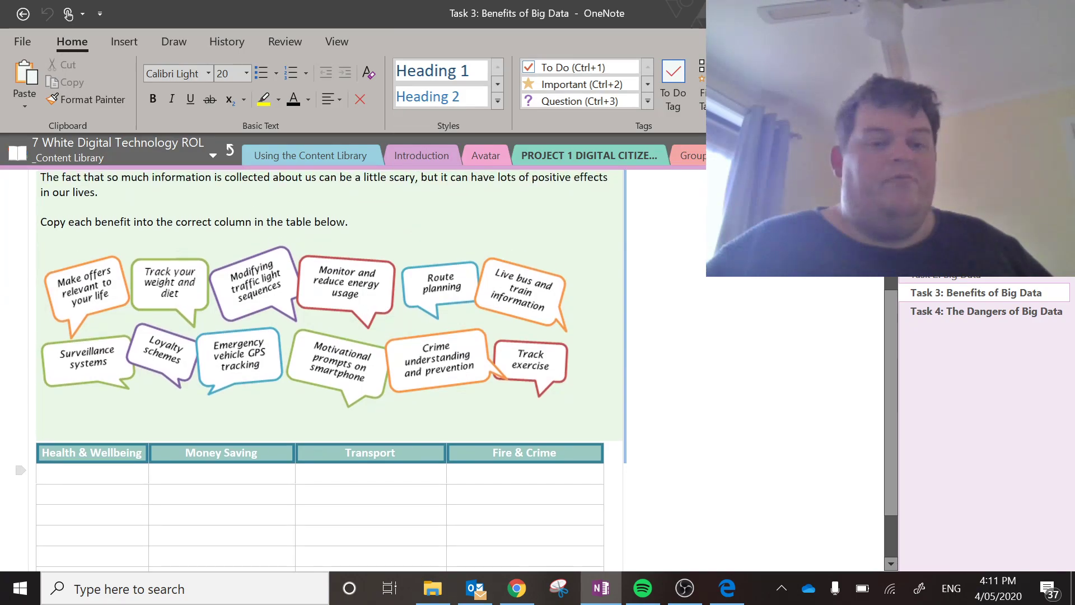
pyautogui.scroll(-3, 331, 361)
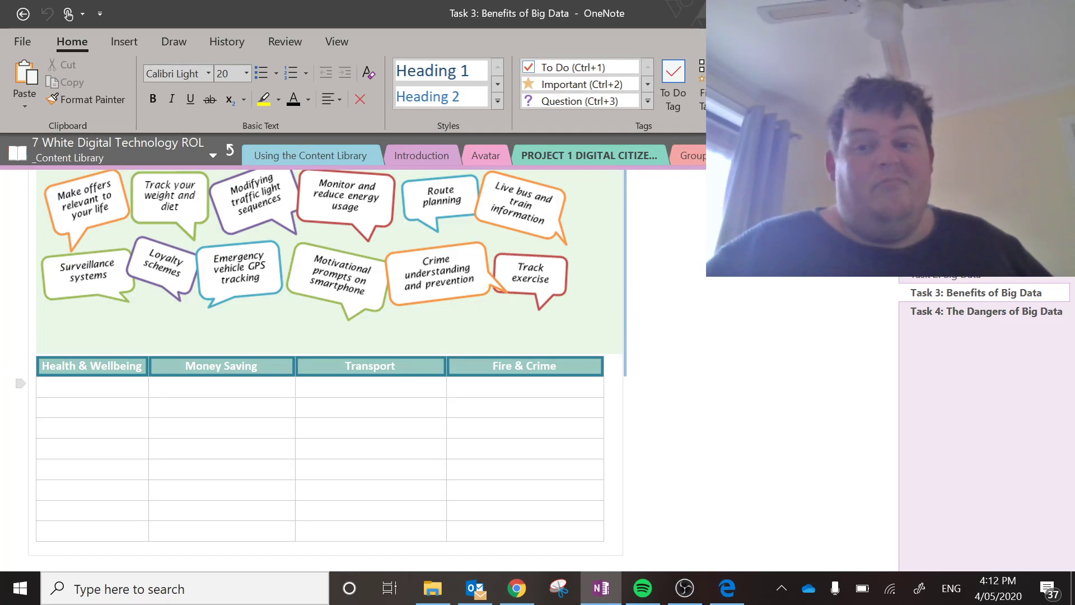
# Step: Switch to 'Task 4: The Dangers of Big Data' with its Instagram data list
pyautogui.click(1009, 313)
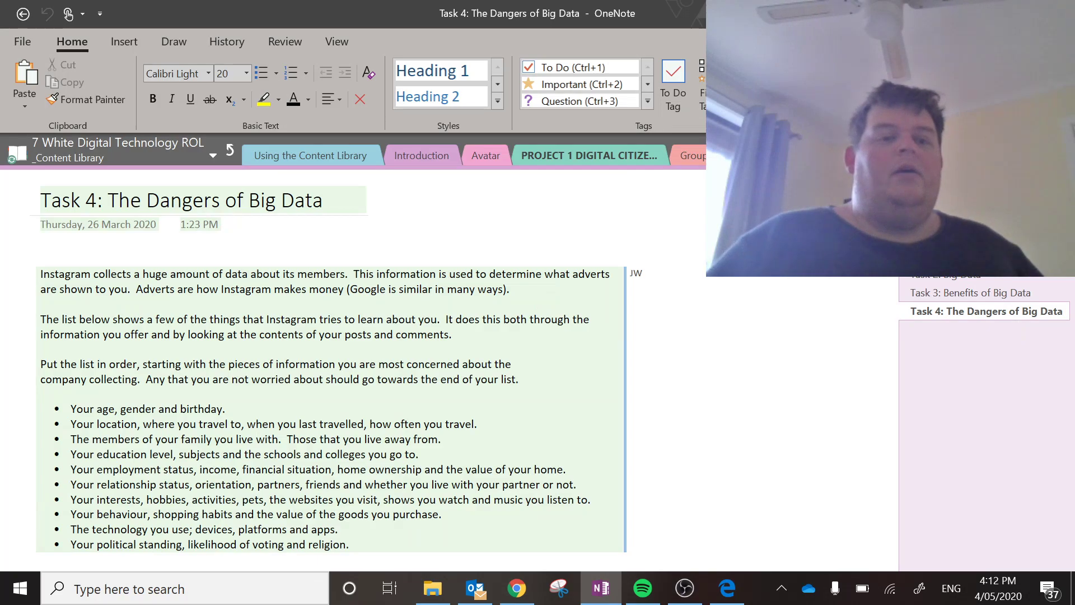